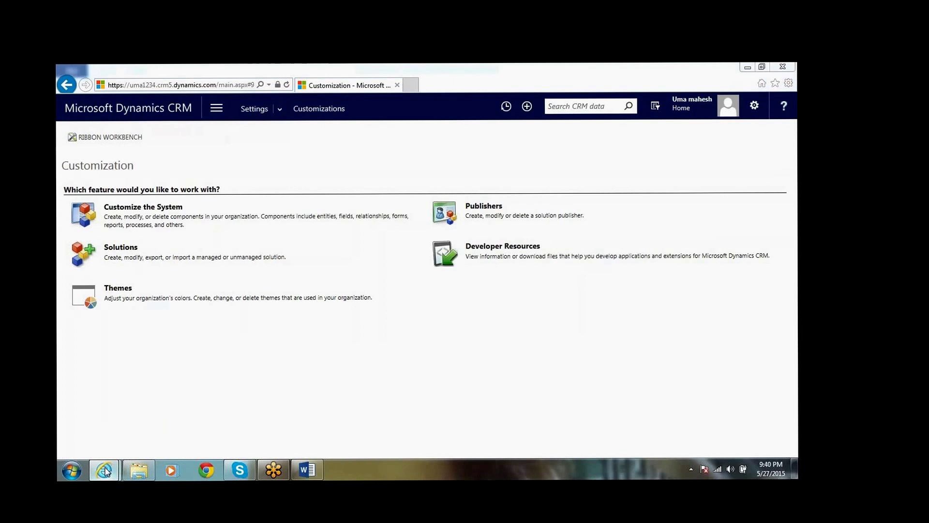
Start a new business rule for the Account entity in the Default Solution
mouse_move(106, 470)
left_click(247, 409)
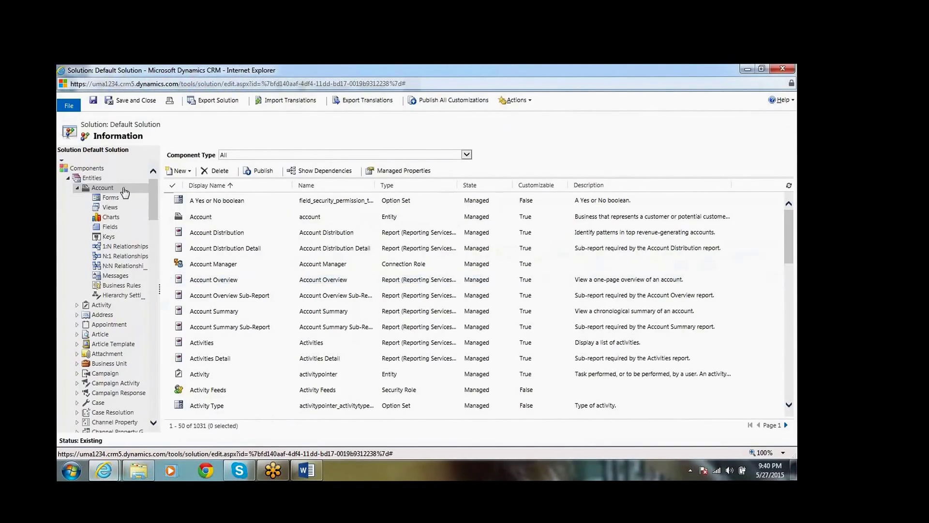
left_click(129, 286)
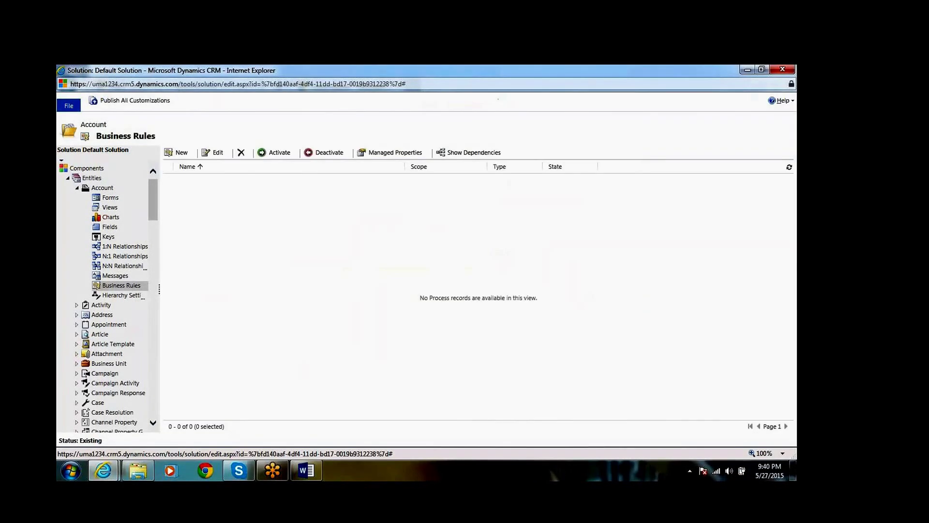
left_click(182, 153)
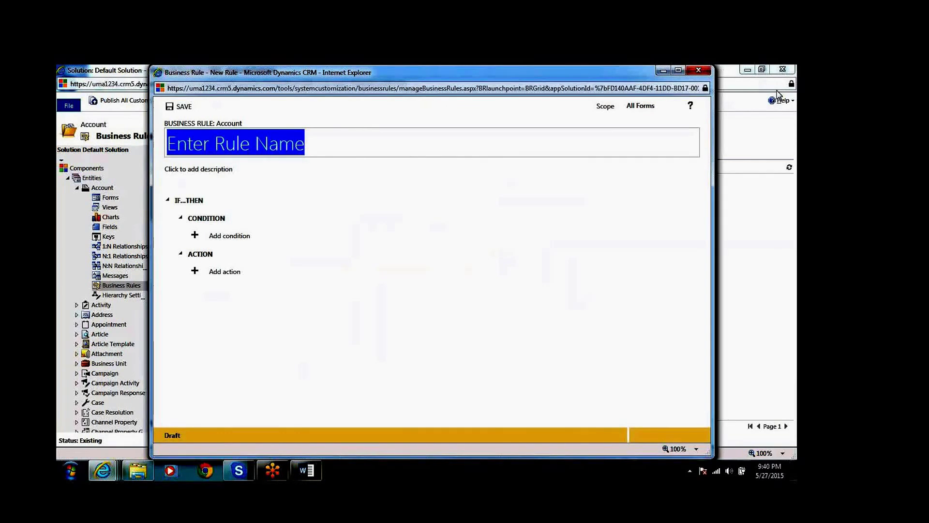
Name the new Account business rule "set value"
left_click(650, 128)
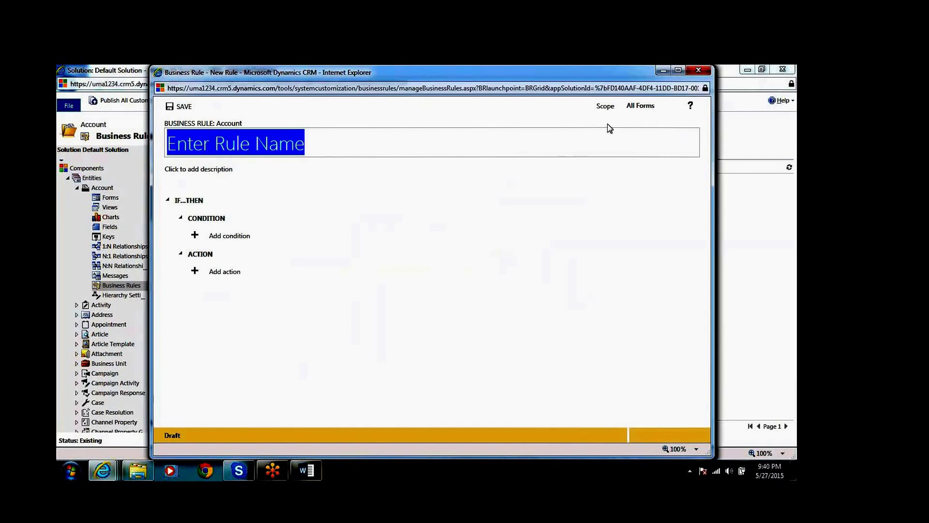
left_click(434, 155)
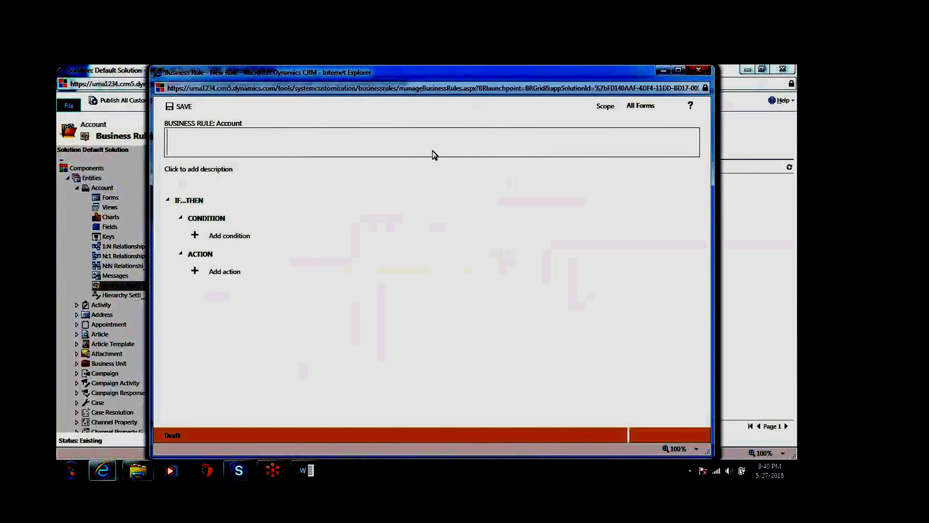
type("Set value")
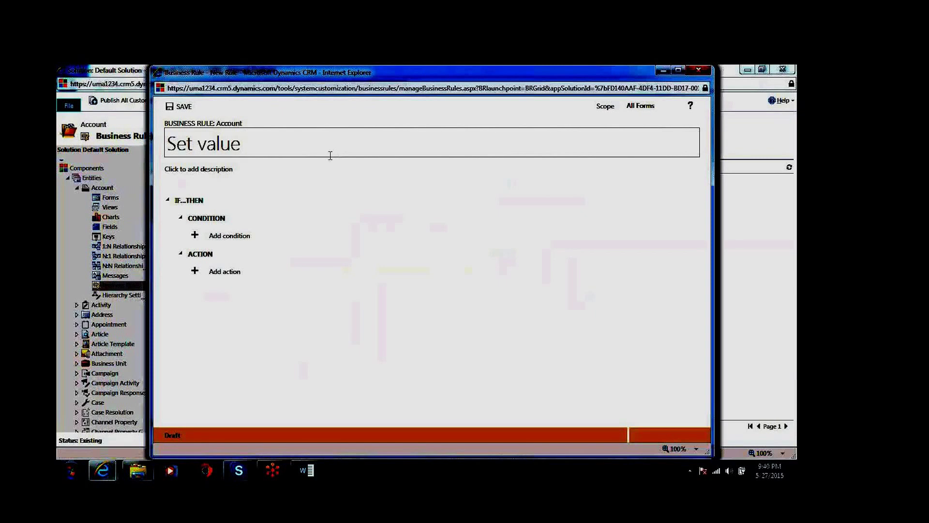
key("ctrl+a")
key("BackSpace")
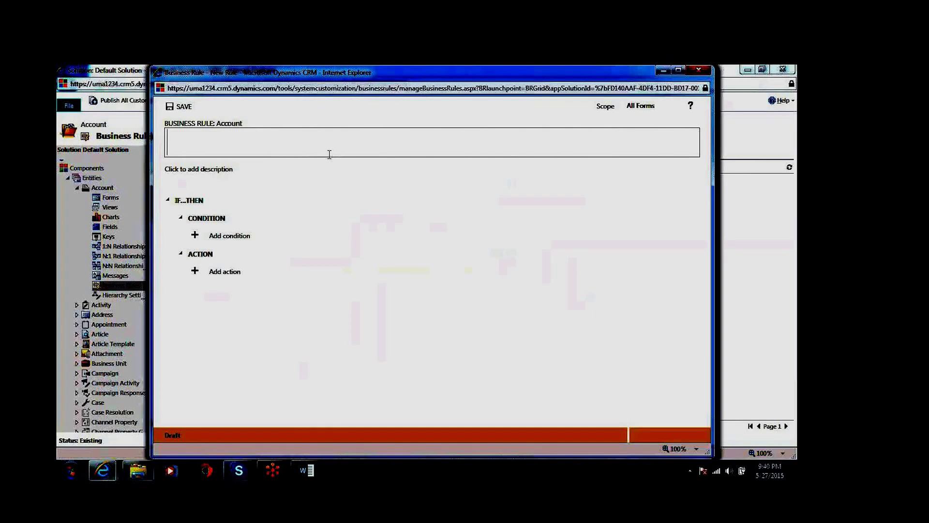
type("set ")
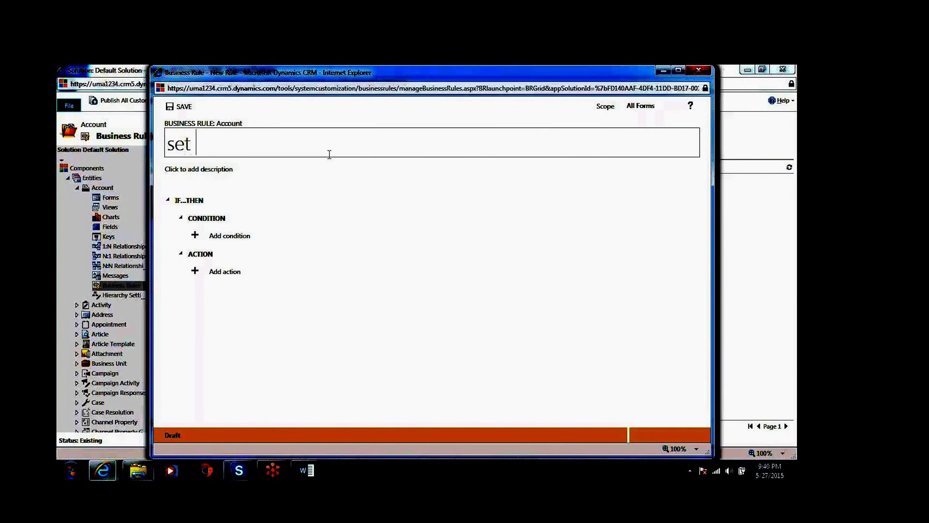
type("val")
key("BackSpace")
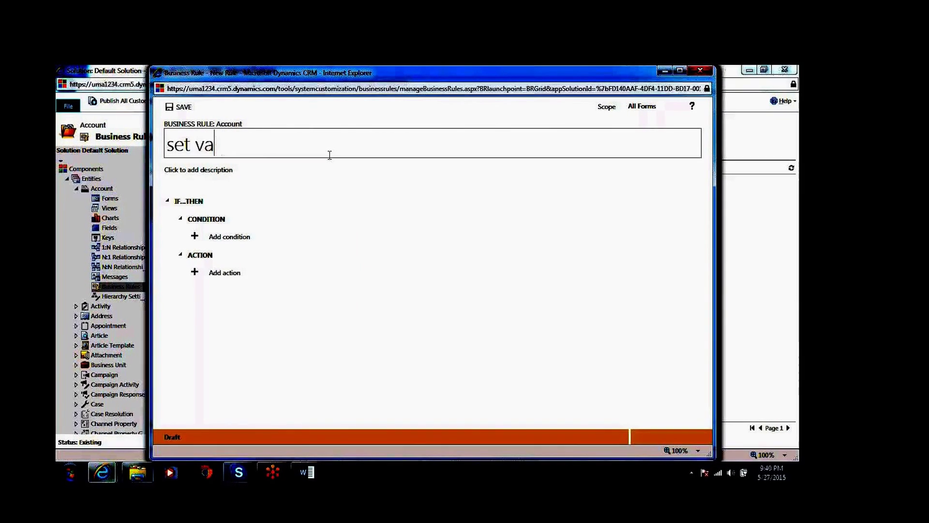
type("lue")
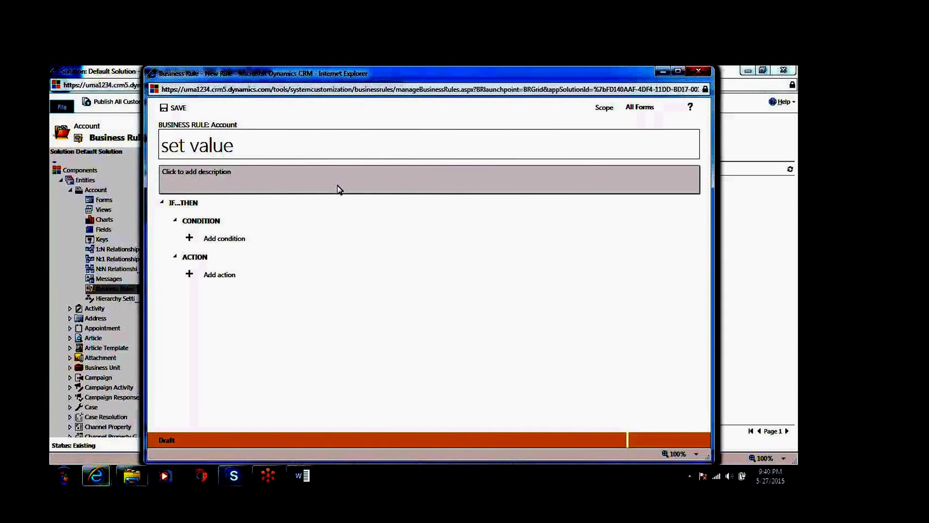
left_click(337, 187)
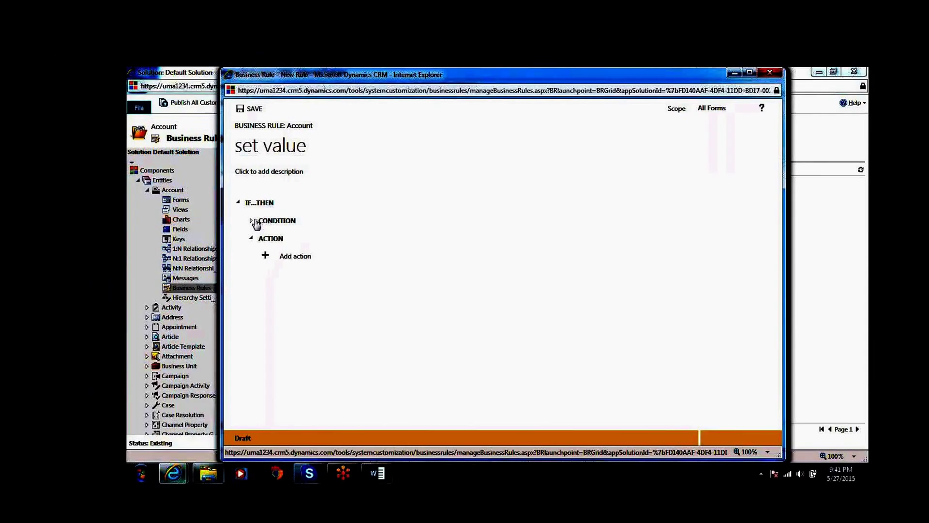
Add a condition to the rule that checks whether Account Name equals the value "xxx"
left_click(250, 220)
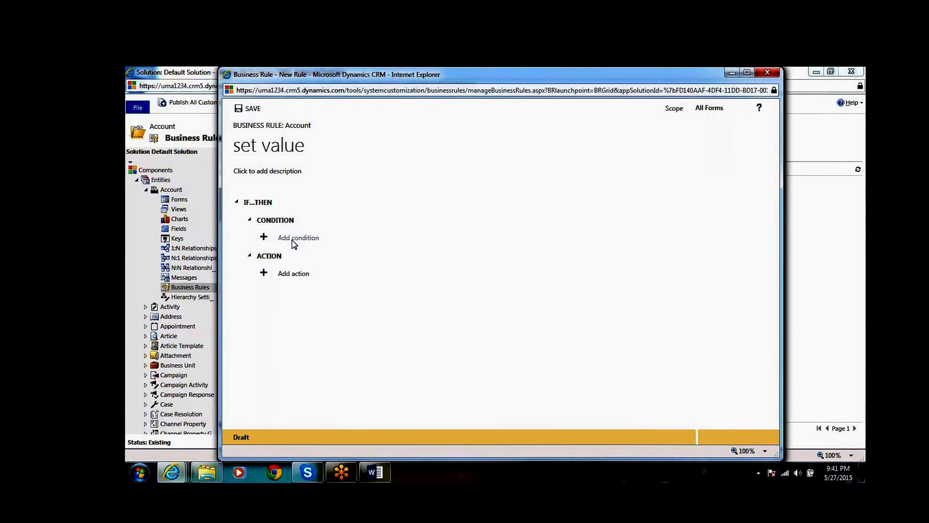
left_click(290, 238)
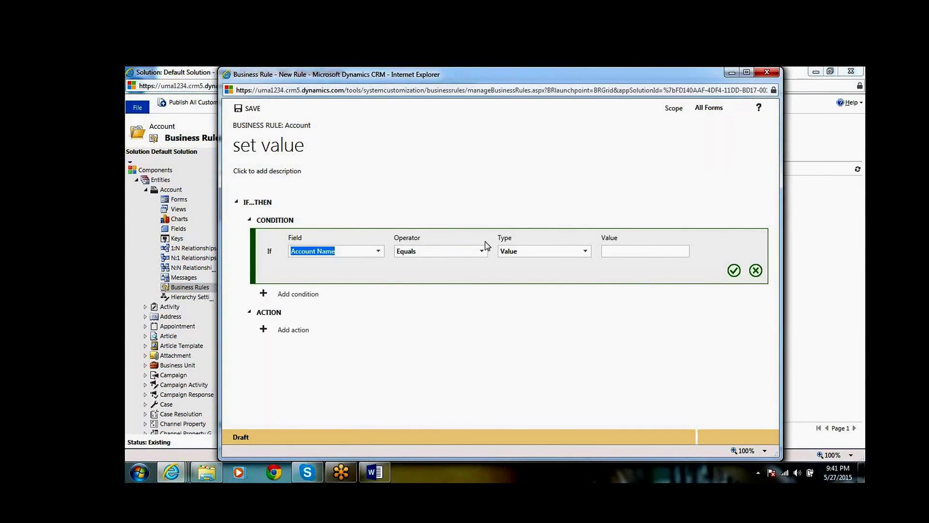
left_click(453, 253)
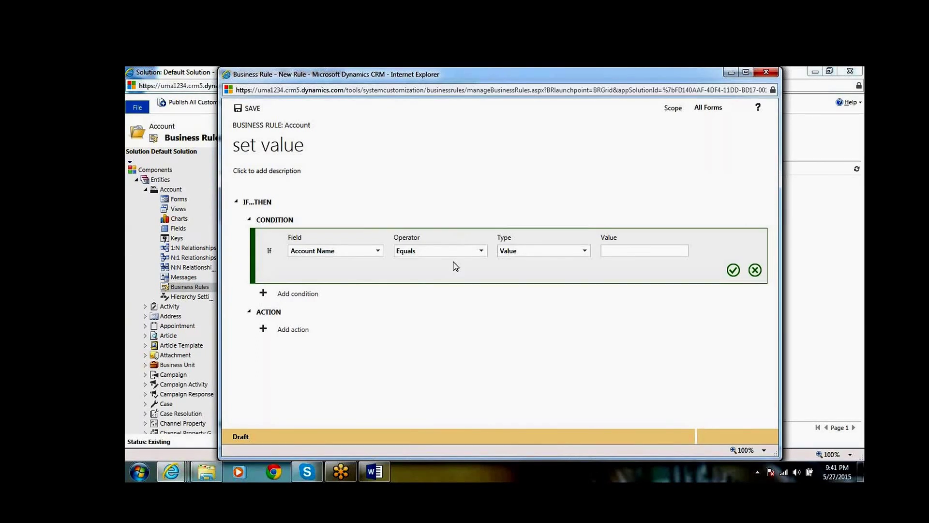
left_click(480, 251)
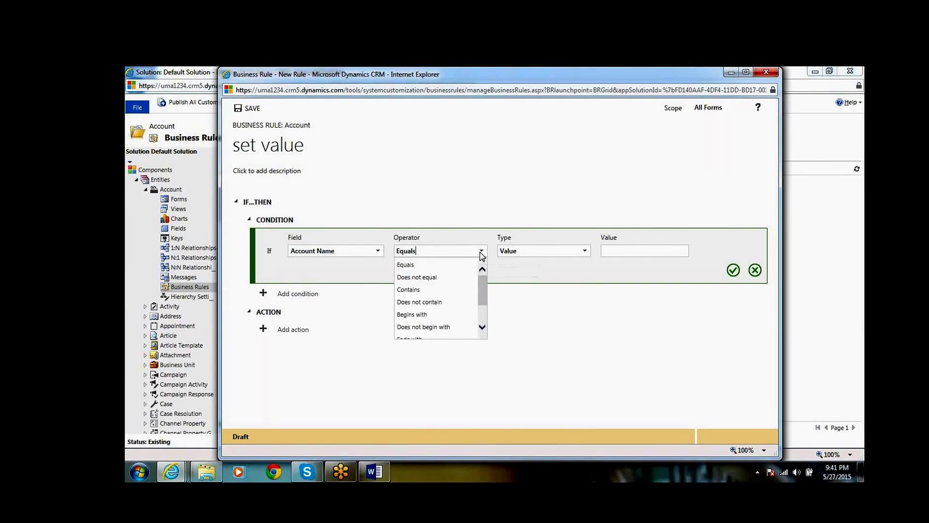
left_click(519, 283)
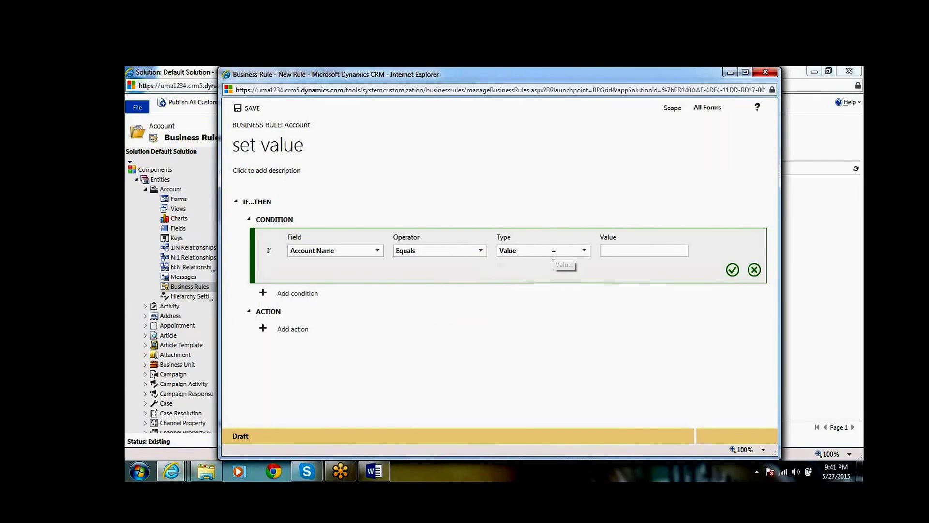
left_click(554, 255)
left_click(585, 250)
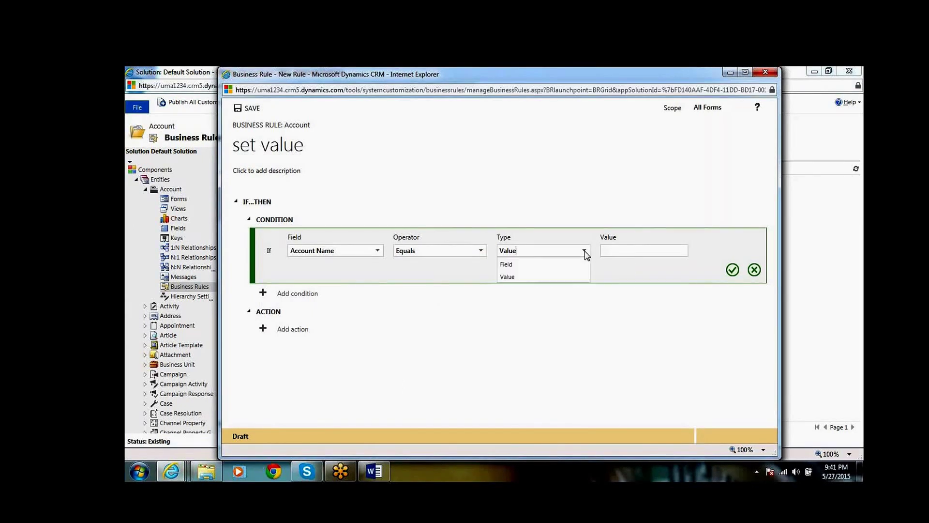
left_click(532, 278)
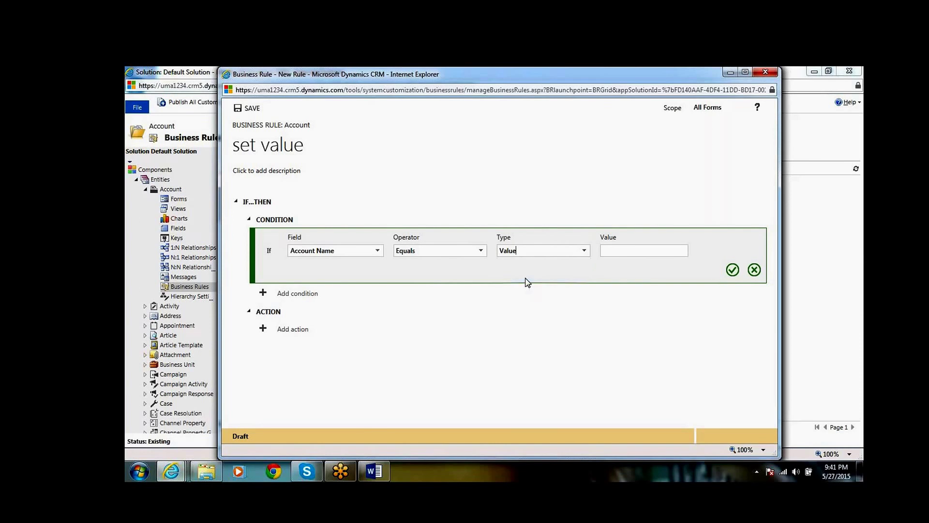
left_click(627, 250)
type("xxx")
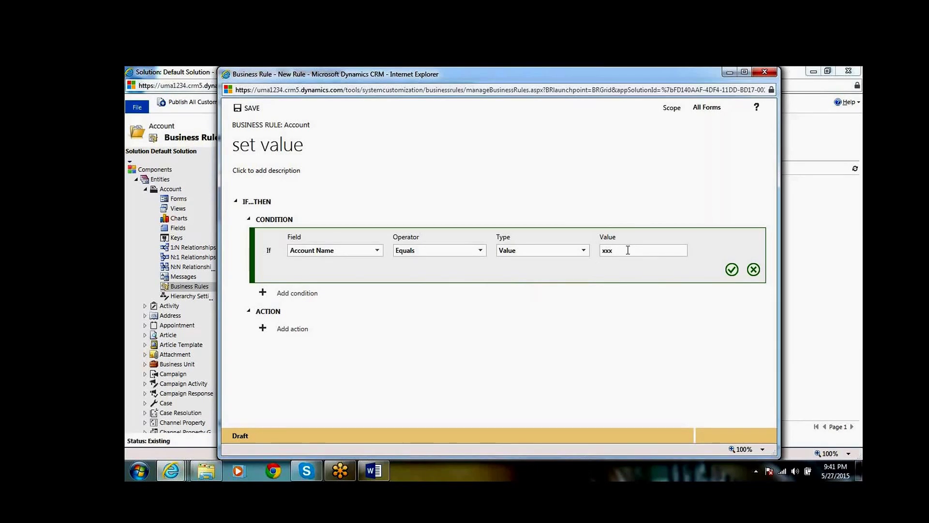
Change the condition's comparison type to Field and compare Account Name with Account Number
left_click(574, 253)
left_click(584, 250)
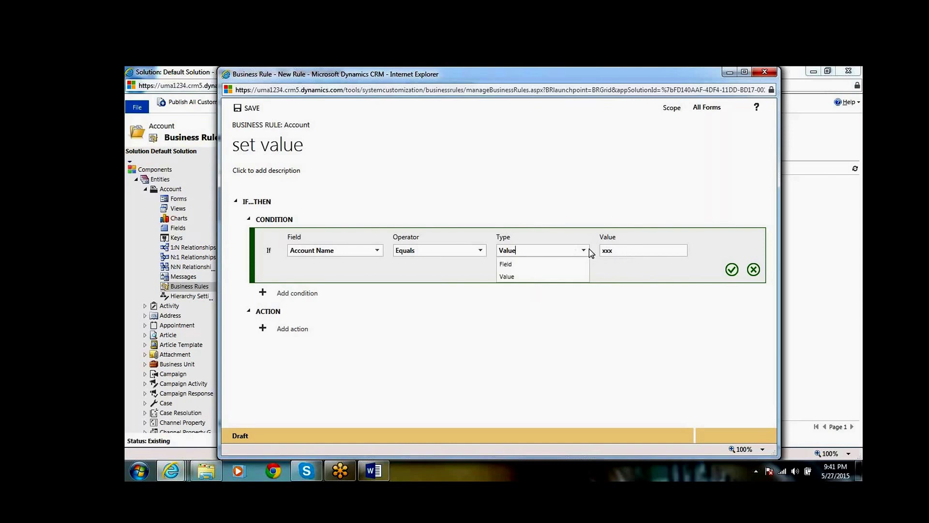
left_click(562, 264)
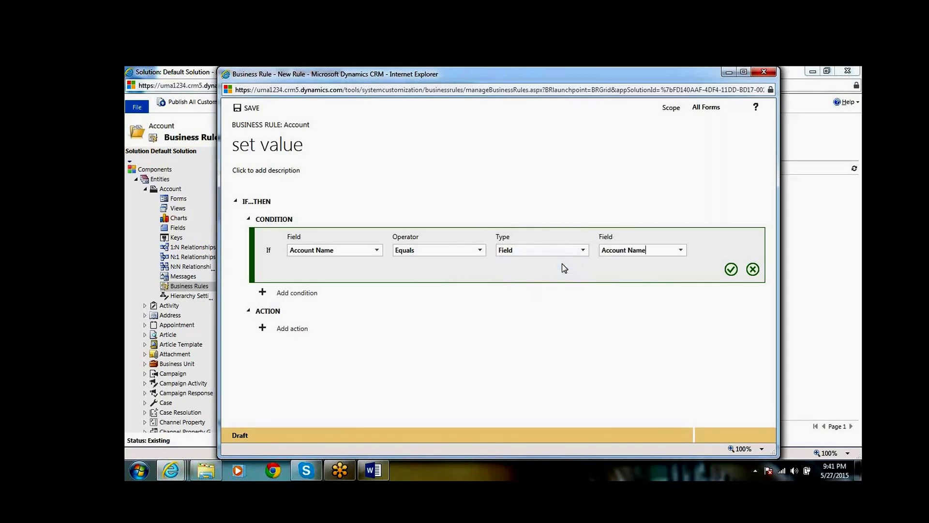
left_click(681, 253)
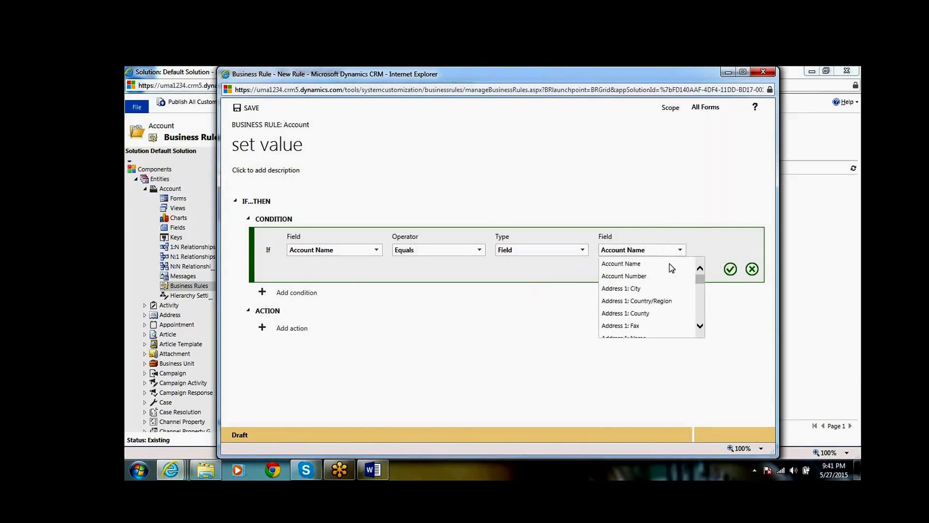
left_click(655, 277)
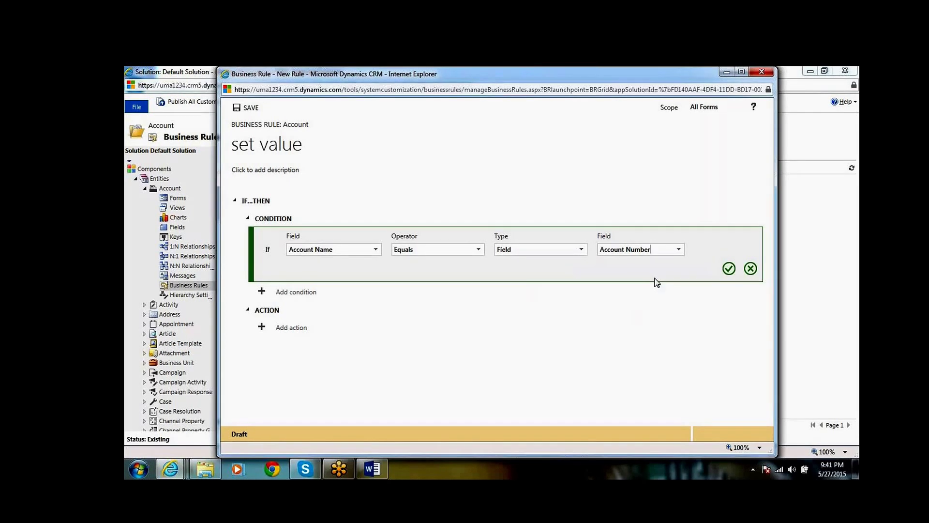
Set the condition's comparison type back to Value, enter "x" as the value and accept the condition
left_click(583, 250)
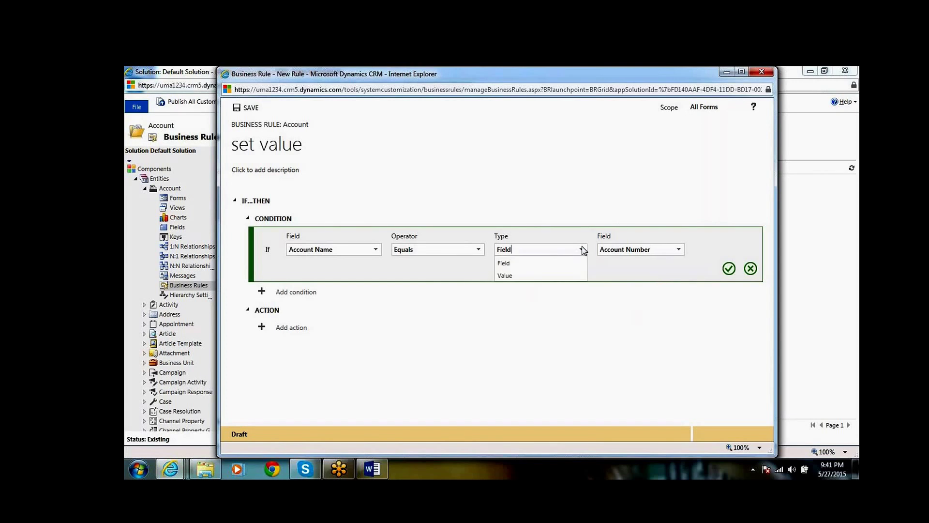
left_click(552, 275)
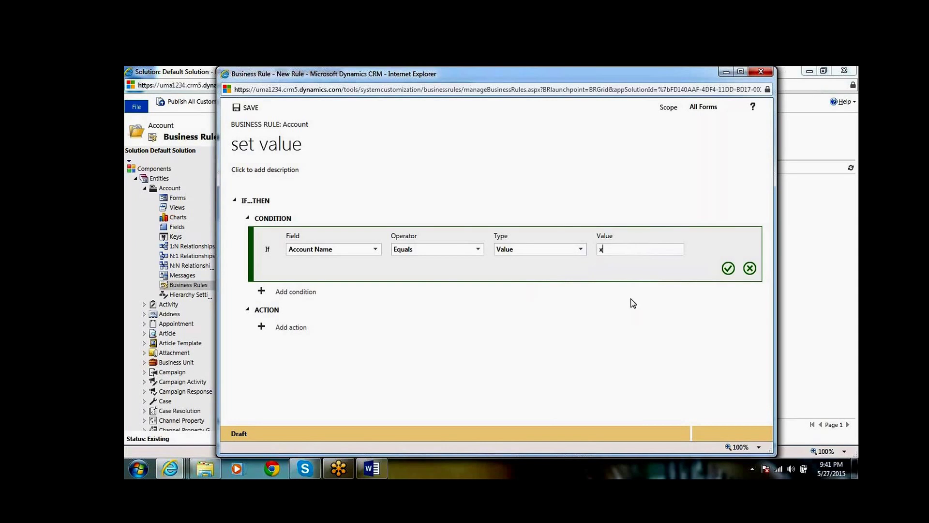
left_click(728, 269)
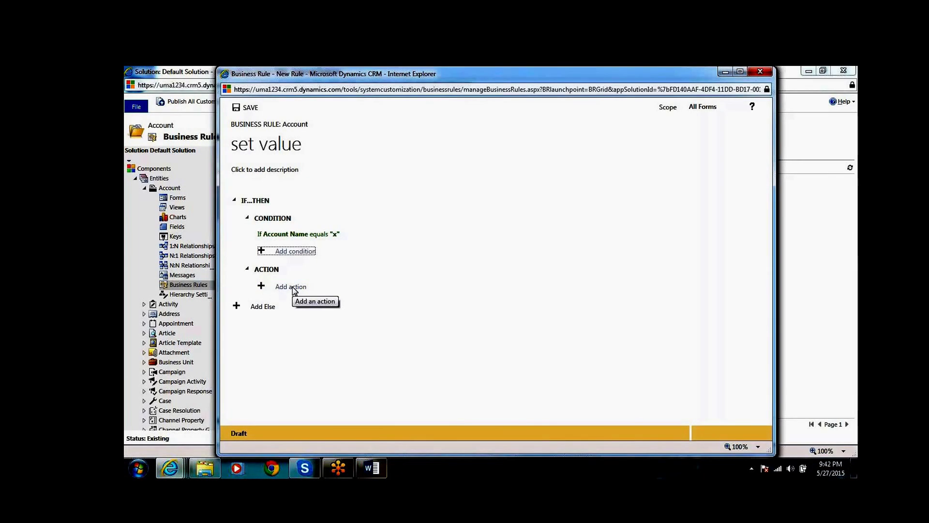
Add a Set field value action that sets Account Rating to the value Default Value
left_click(262, 287)
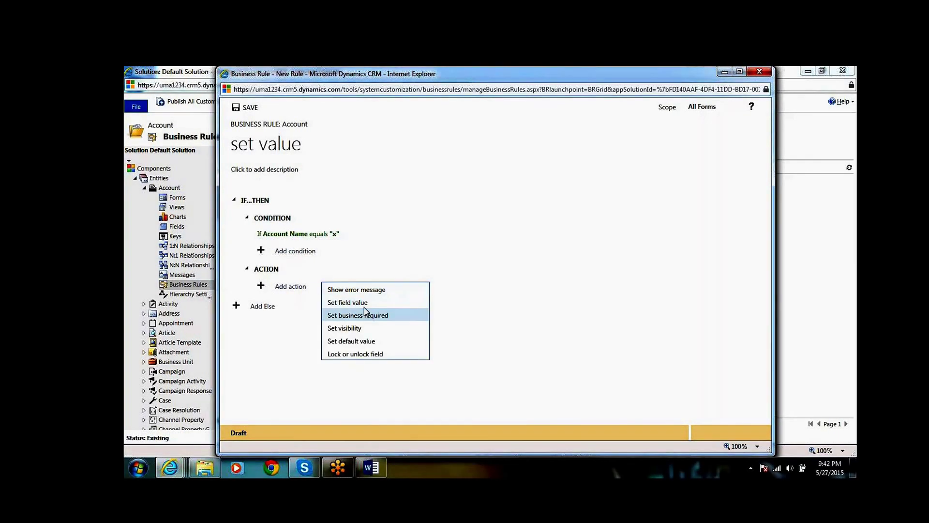
left_click(364, 304)
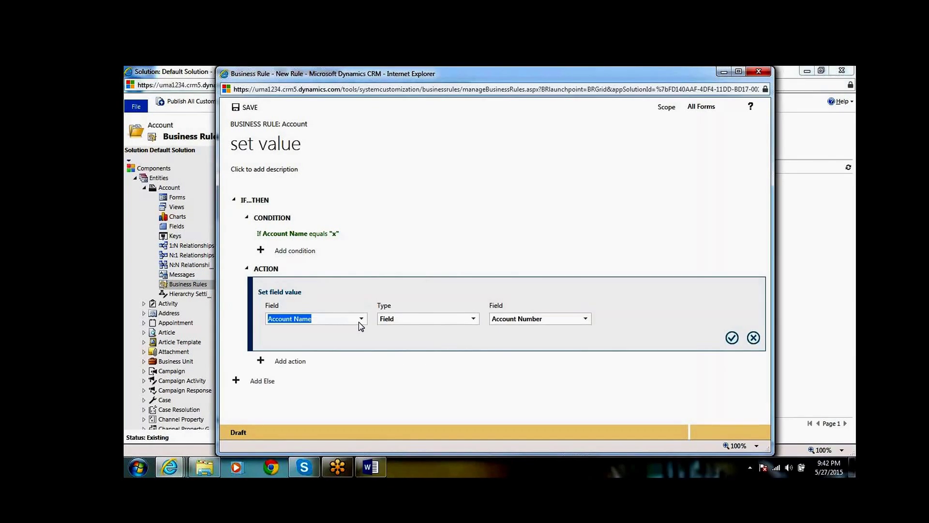
left_click(359, 321)
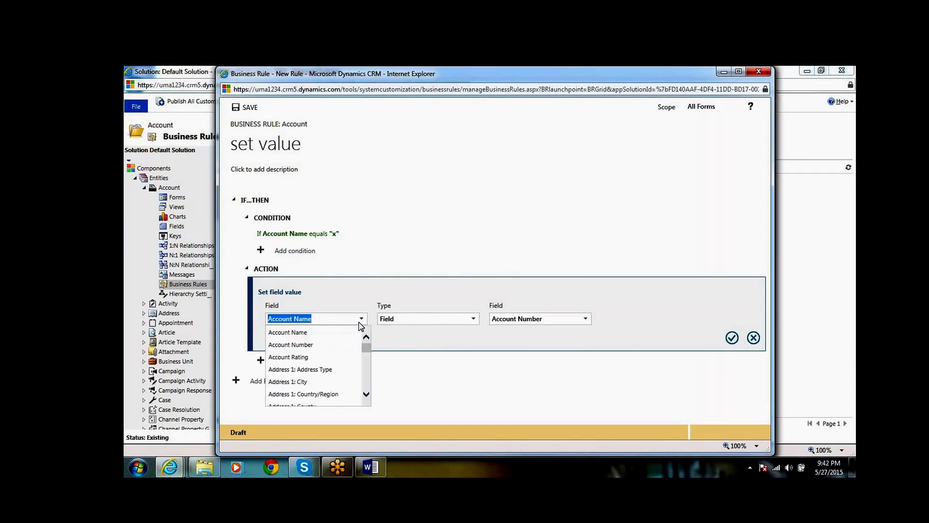
left_click(336, 357)
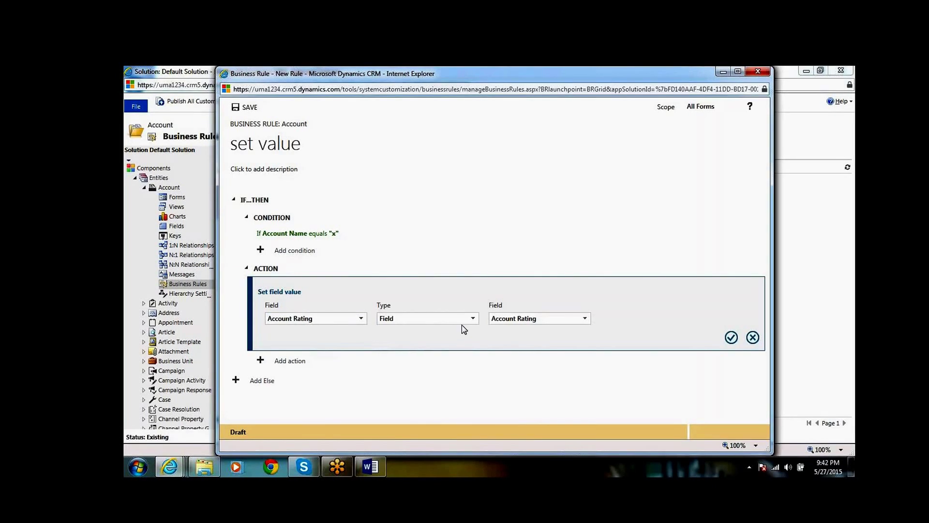
left_click(473, 319)
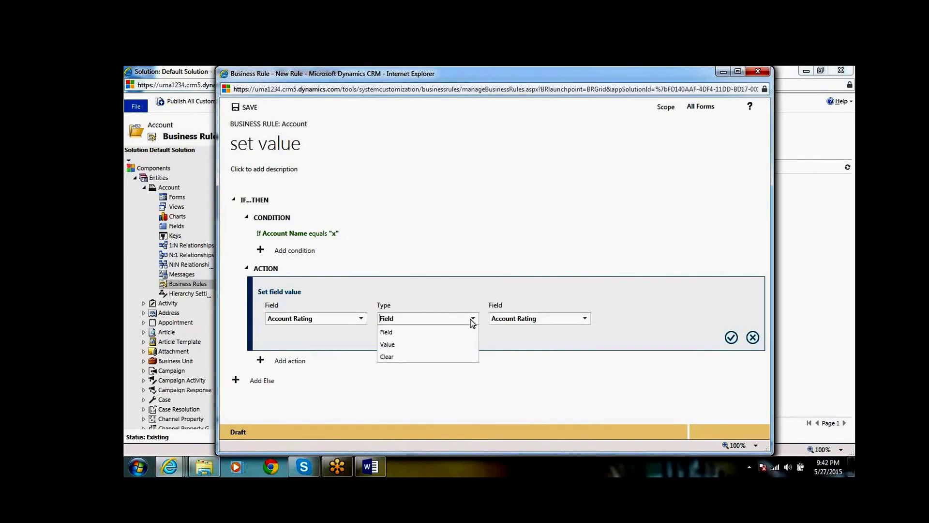
left_click(451, 345)
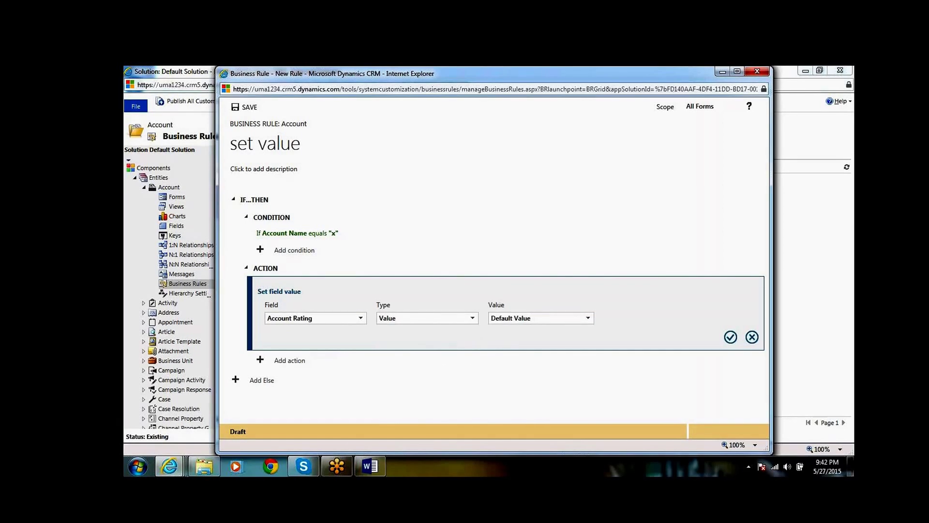
left_click(591, 323)
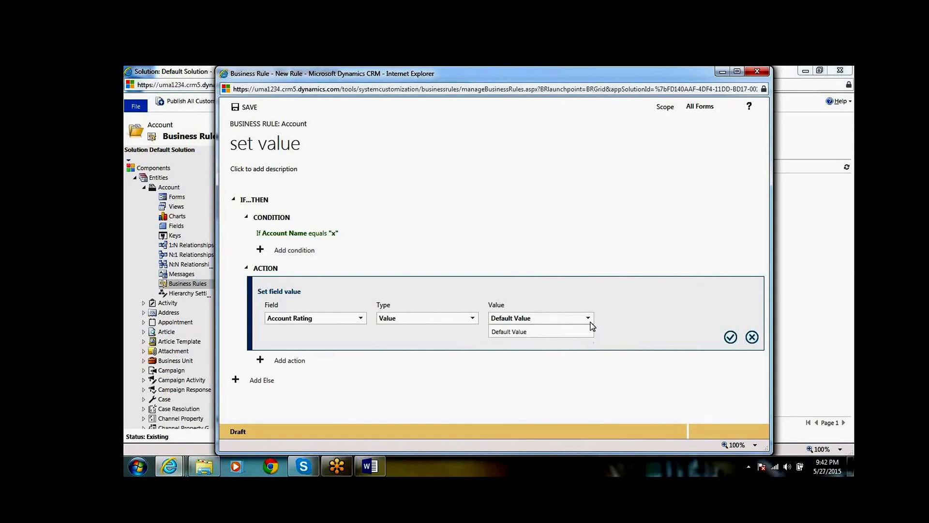
left_click(551, 333)
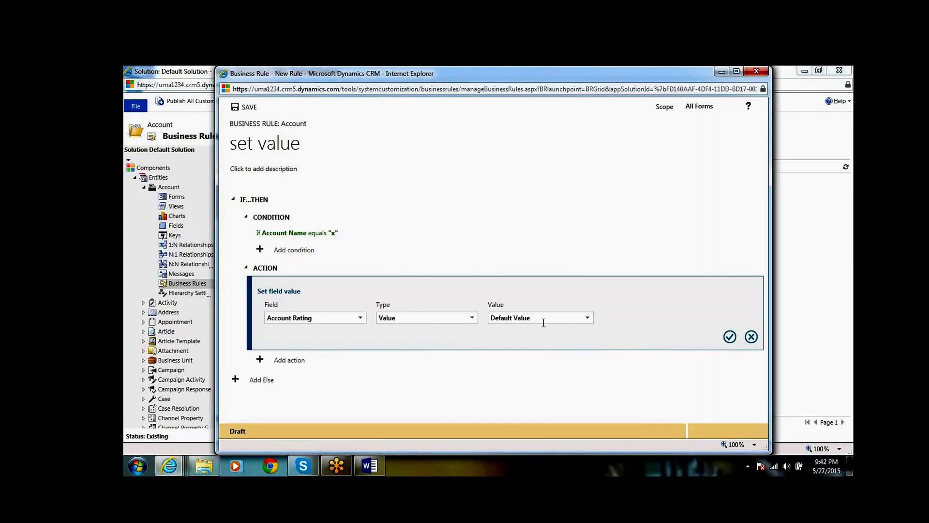
Change the Set field value action's target field to Account Number, enter the sample account number as its value and accept the action
left_click(363, 321)
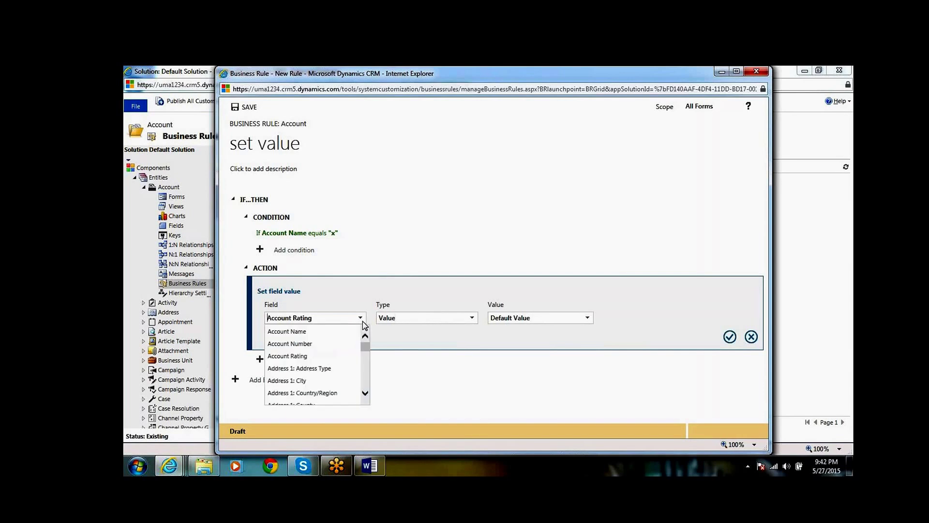
left_click(331, 345)
left_click(509, 320)
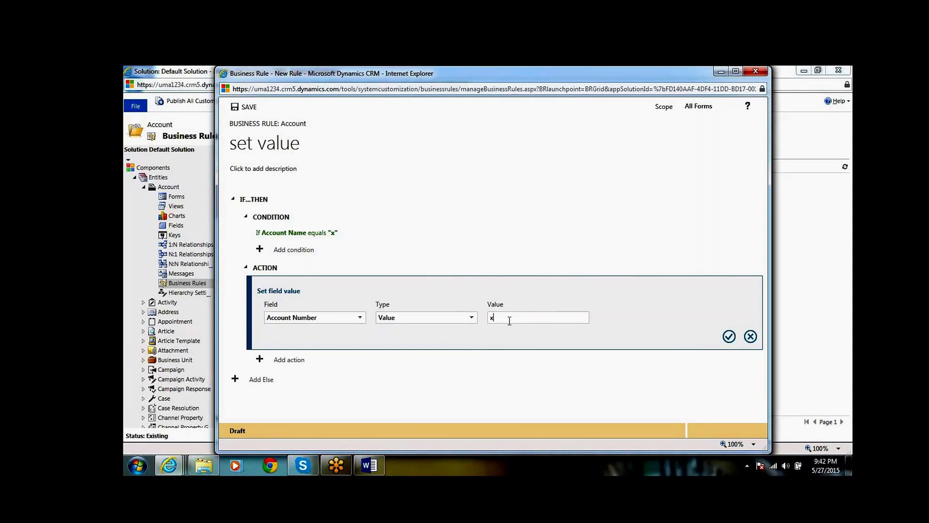
type("x1234567")
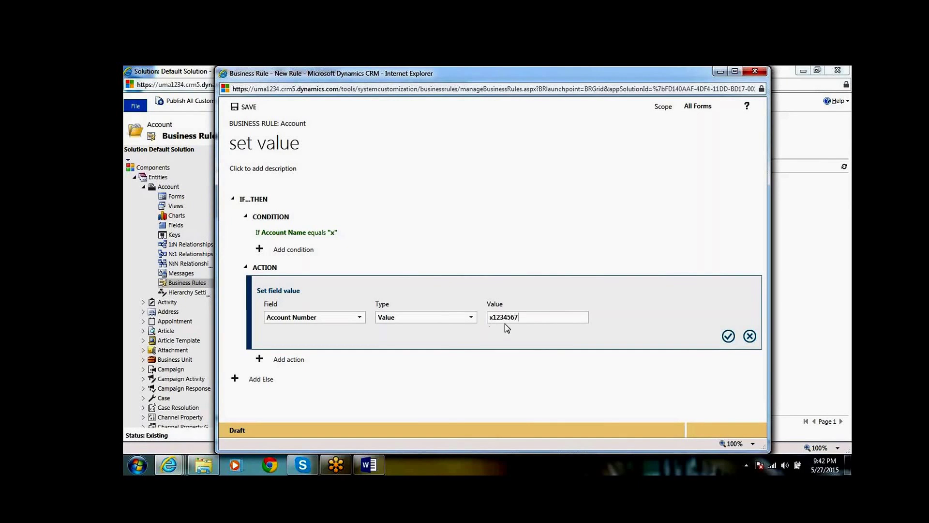
left_click(728, 336)
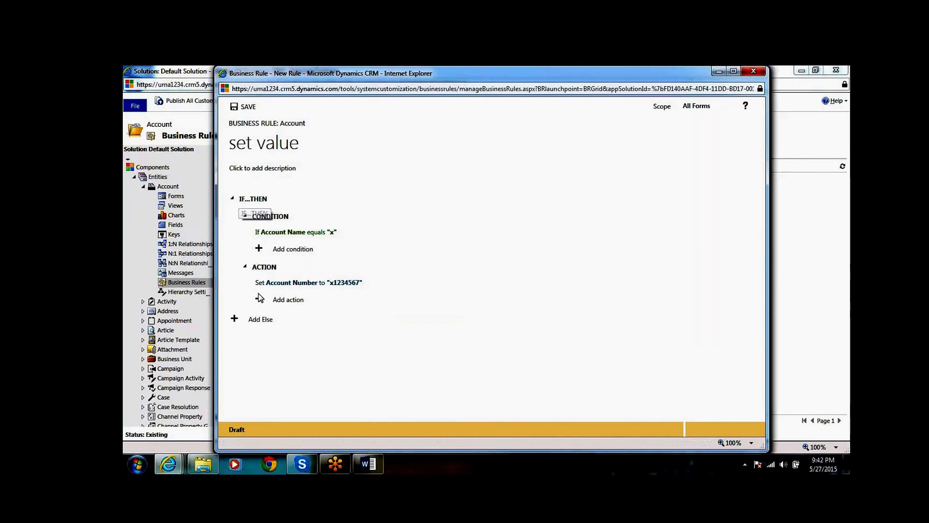
Add an Else branch to the rule and collapse the If...Then branch's condition and action sections
left_click(263, 321)
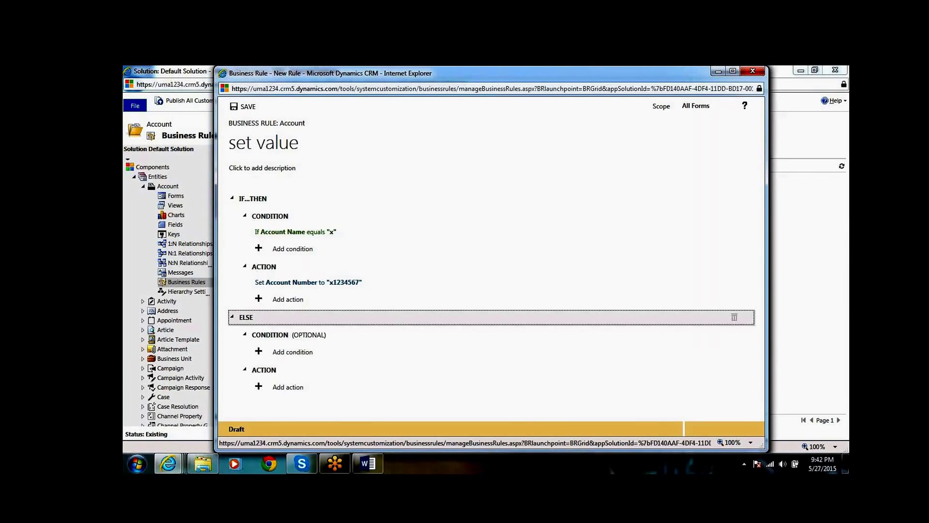
left_click(245, 217)
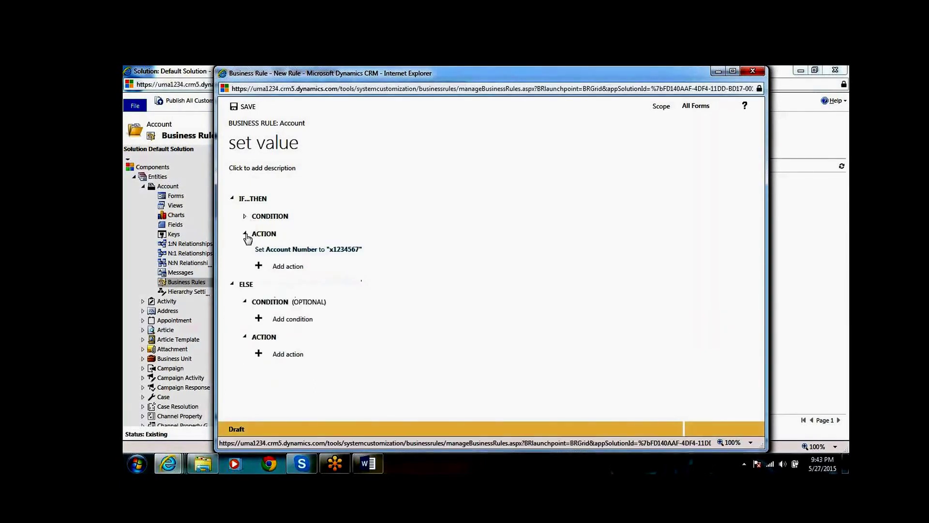
left_click(245, 235)
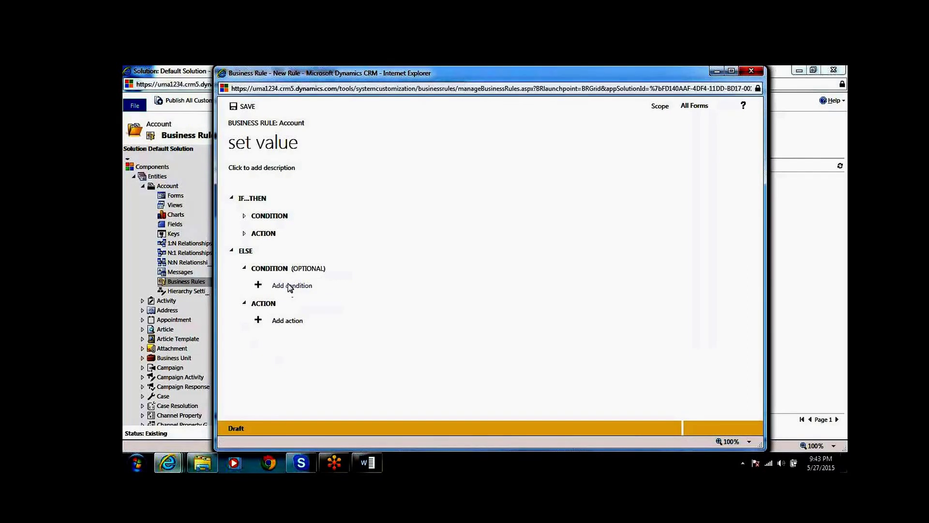
Add a Set field value action to the Else branch, with Account Number as the field and Value as the type
left_click(291, 324)
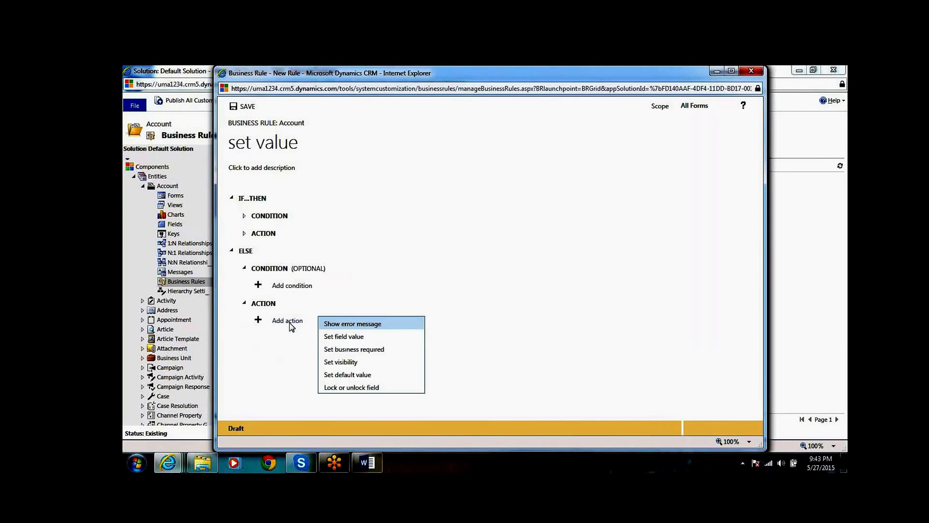
left_click(345, 338)
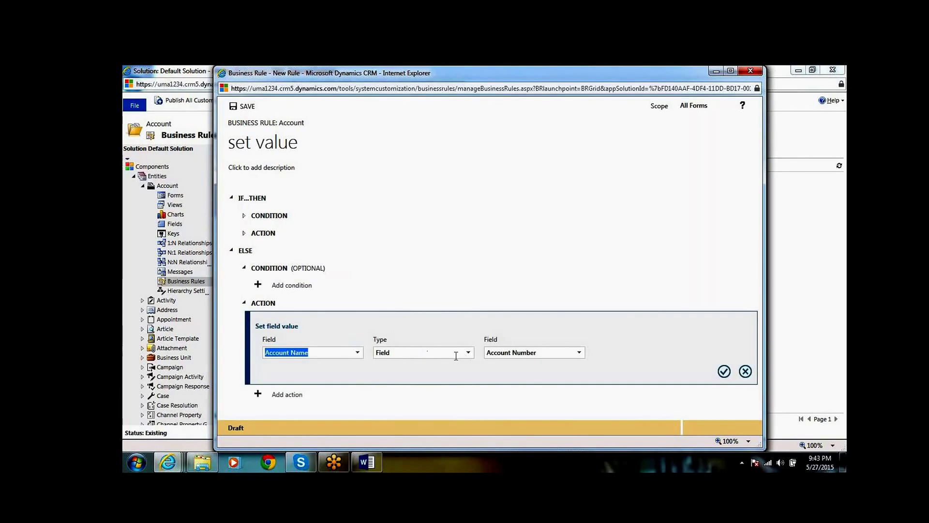
left_click(358, 352)
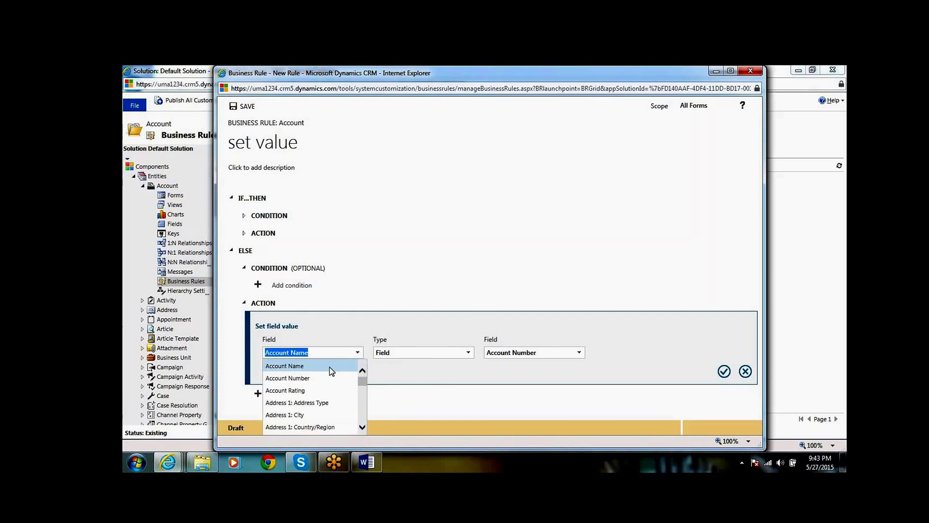
left_click(330, 382)
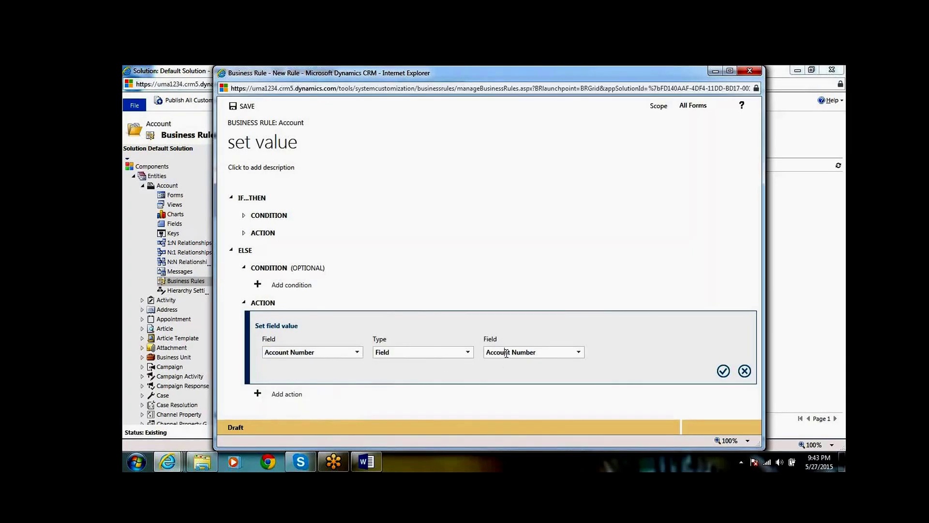
left_click(469, 352)
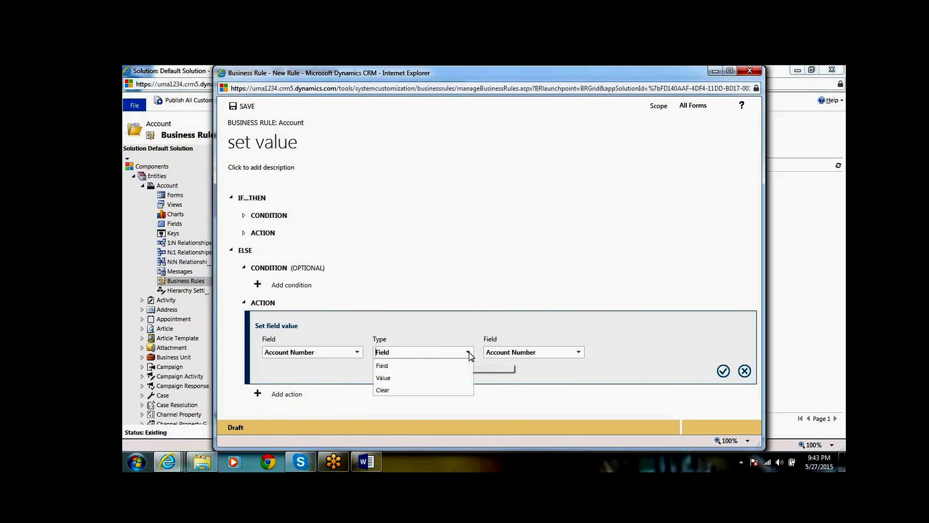
left_click(441, 378)
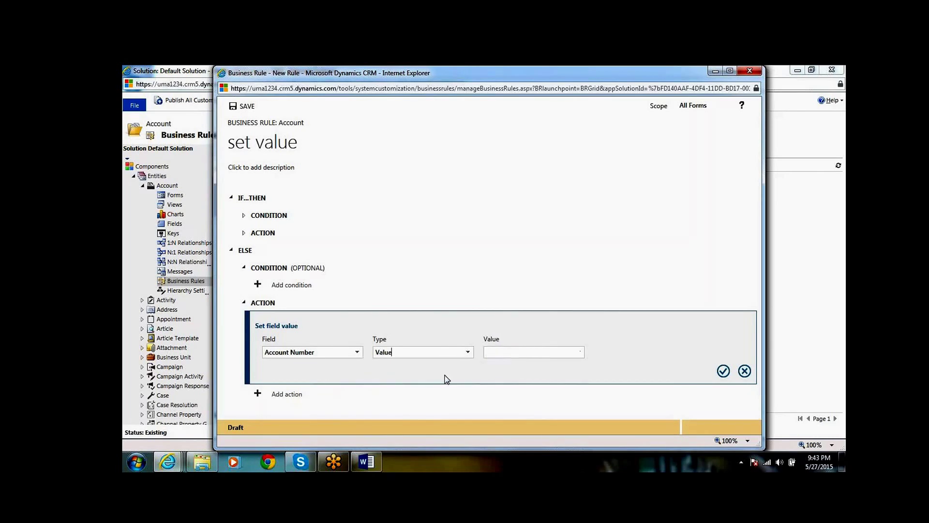
Enter the alternative sample account number, prefixed with "else", as the Else action's value and accept the action
left_click(508, 354)
type("111111")
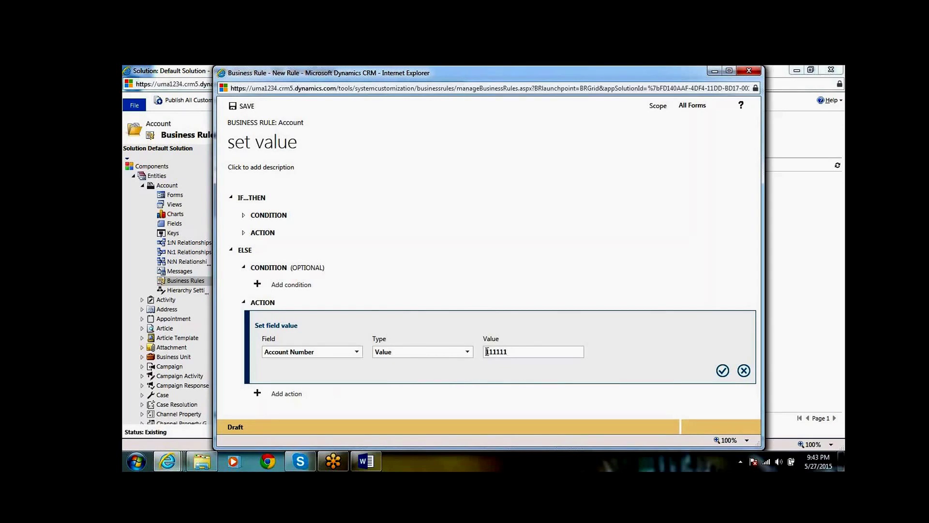
left_click(487, 351)
type("1")
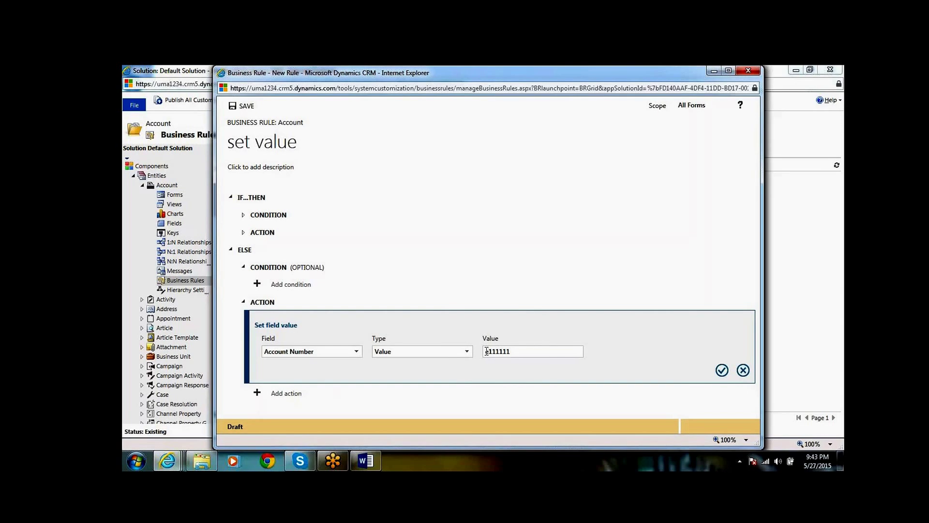
type("lse")
left_click(722, 370)
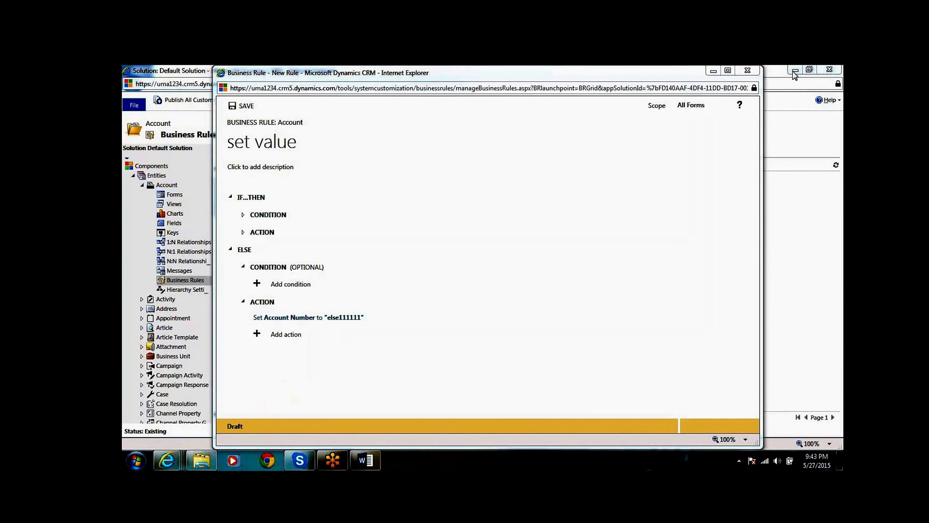
Set the business rule's scope to Entity and save the rule
left_click(239, 107)
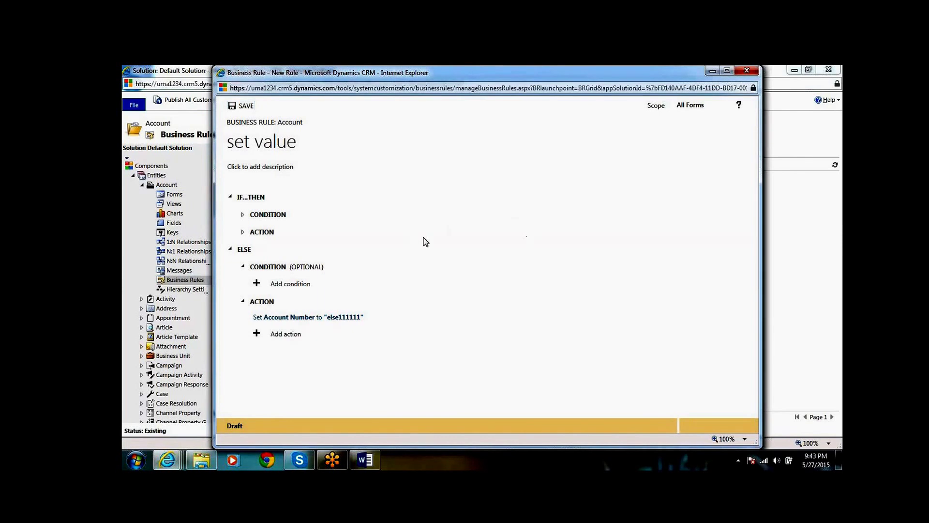
left_click(699, 107)
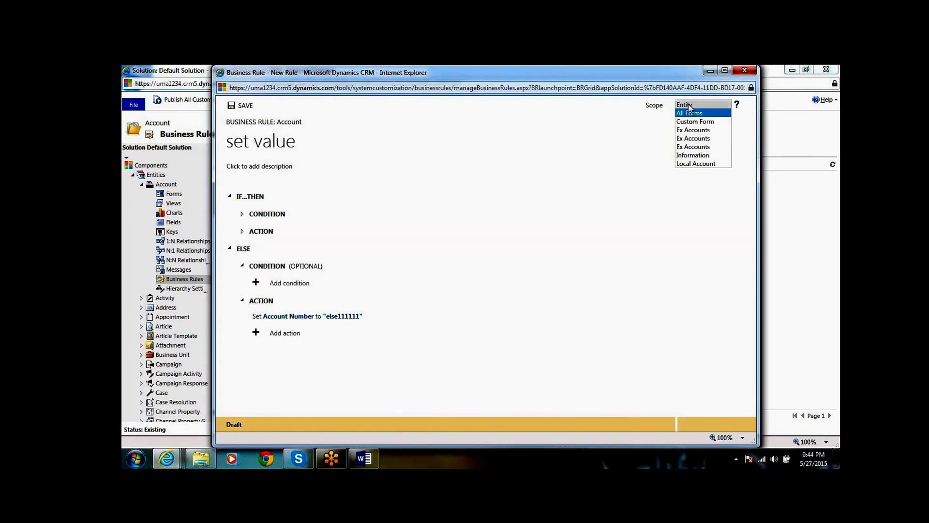
left_click(690, 105)
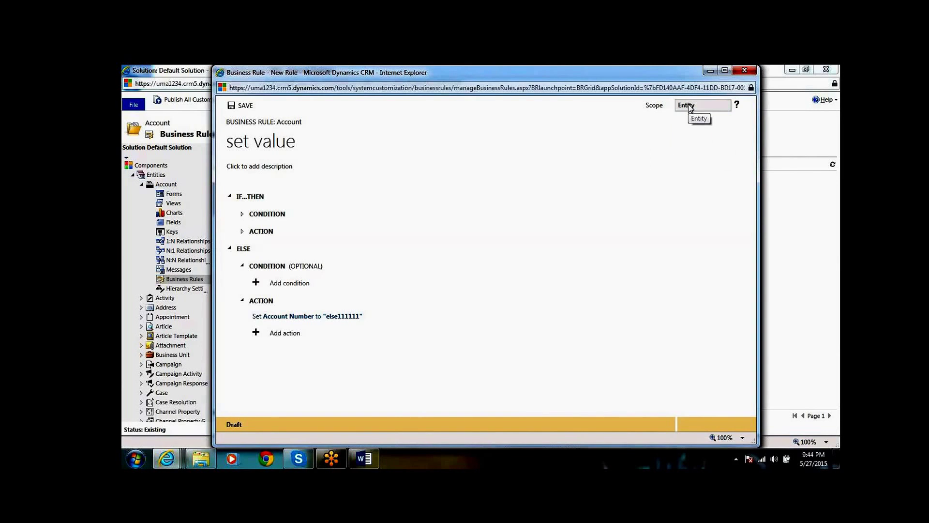
left_click(690, 105)
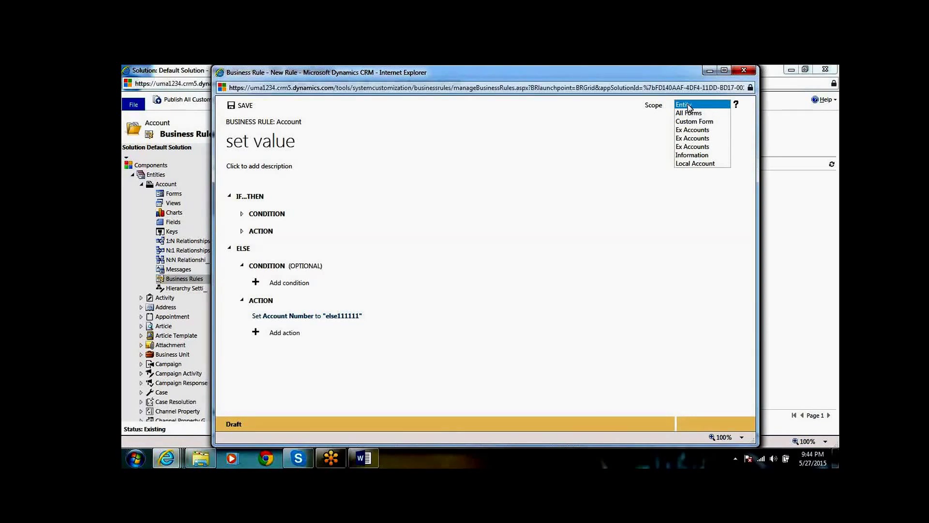
left_click(690, 105)
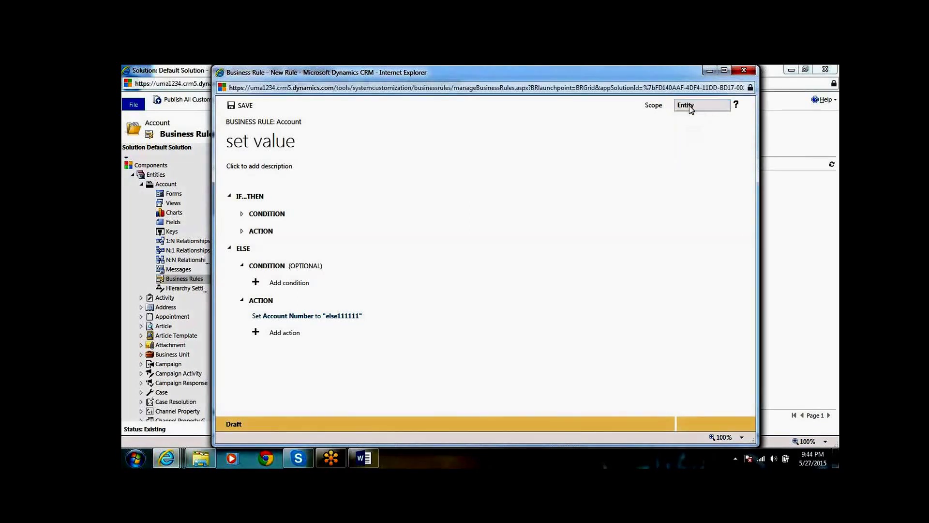
left_click(245, 106)
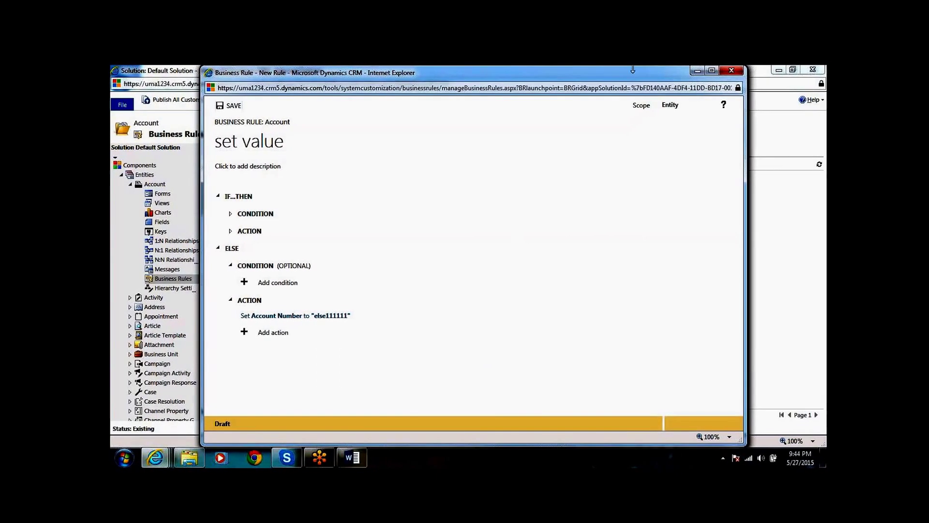
Close the rule editor and activate the "set value" business rule, confirming the activation
left_click_drag(633, 75, 563, 107)
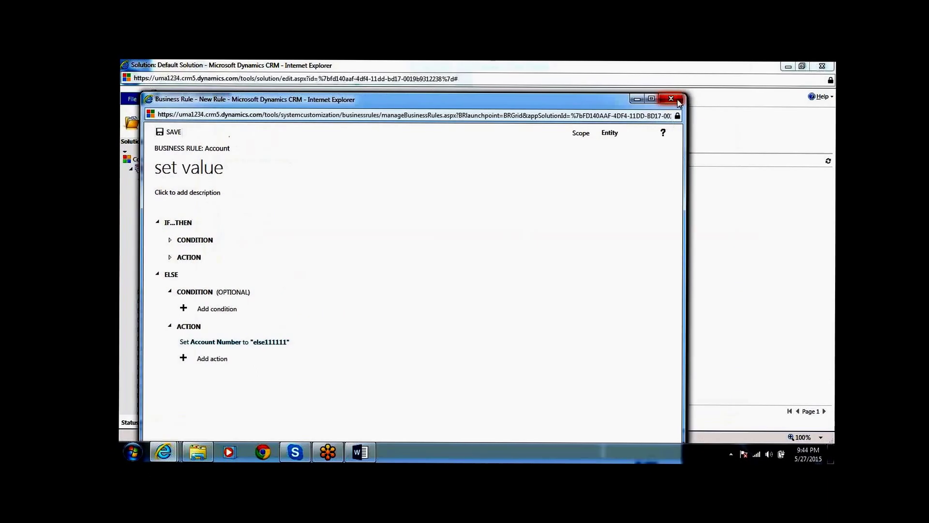
left_click(673, 99)
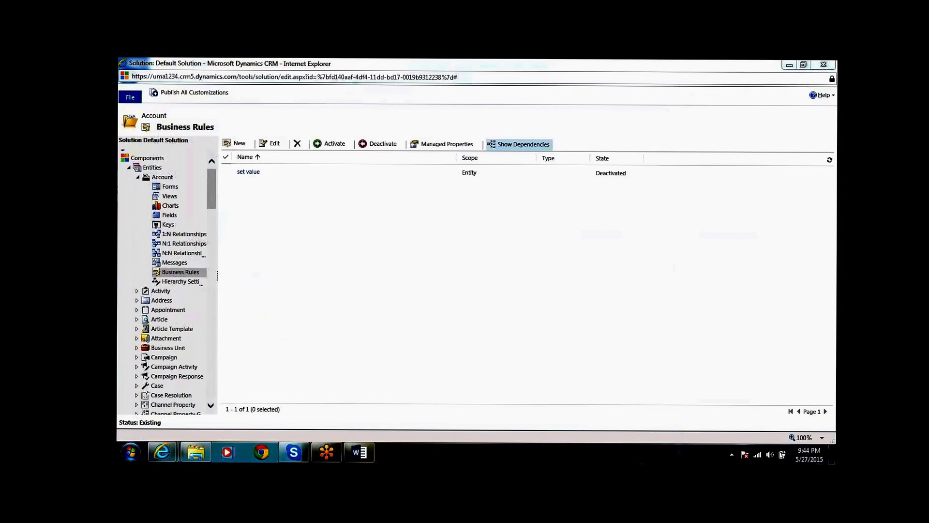
left_click(355, 173)
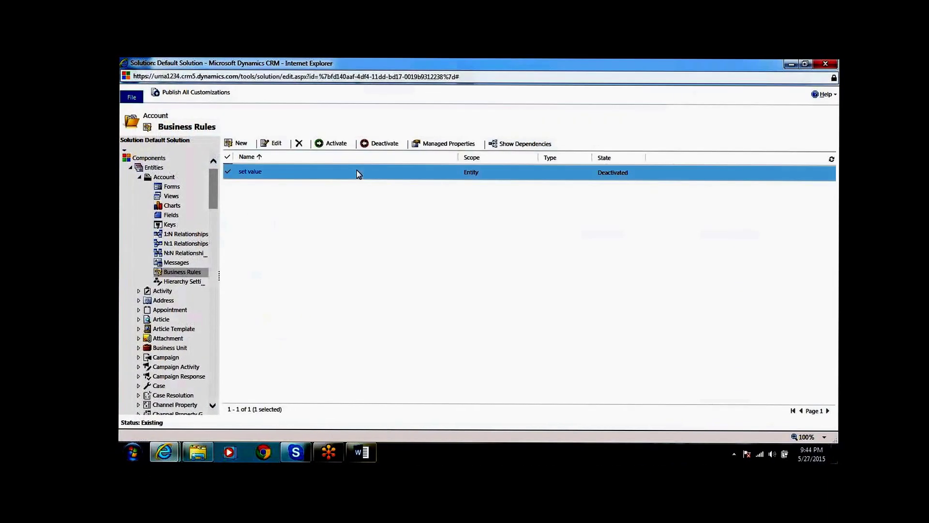
left_click(331, 145)
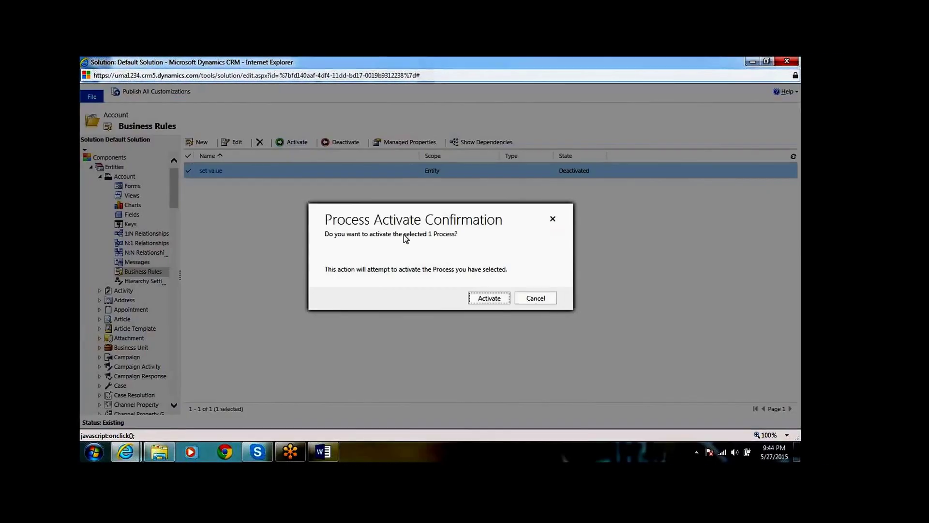
left_click(488, 297)
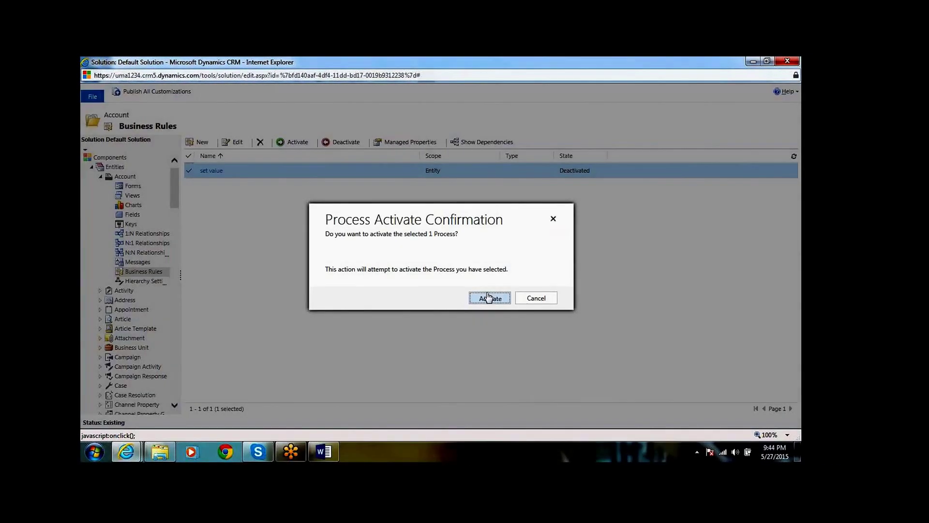